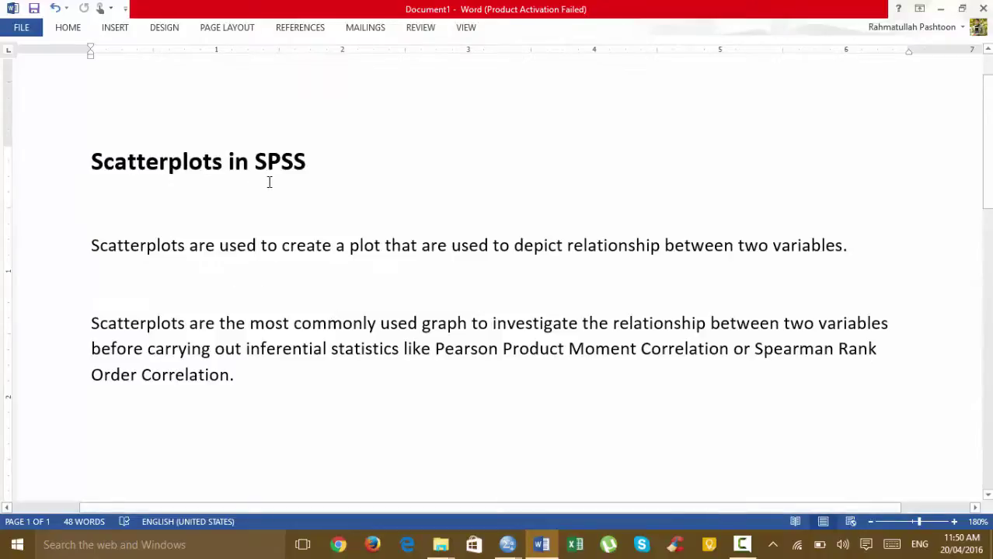
# - Switch to the SPSS Data Editor holding the Weight and BMI data and open the Chart Builder
pyautogui.click(509, 553)
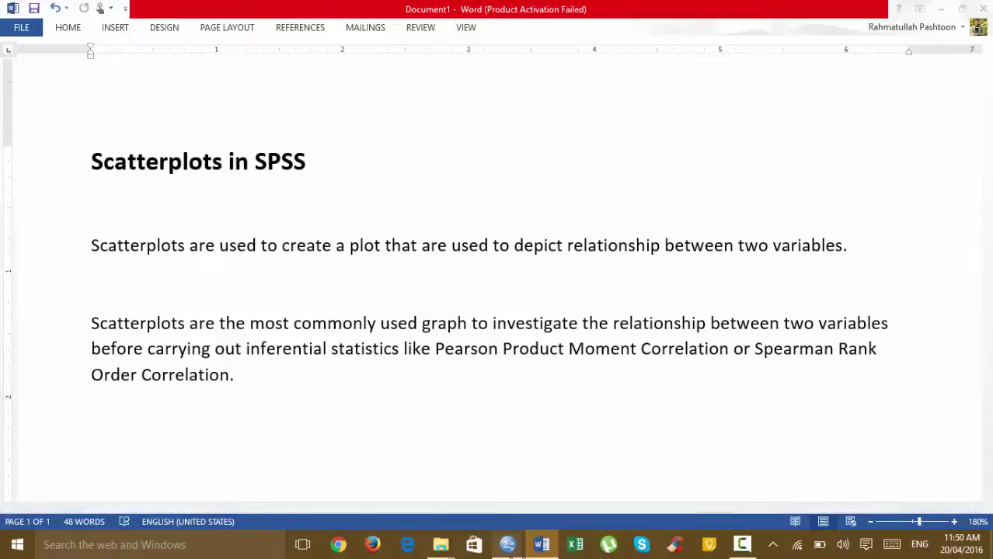
pyautogui.click(627, 470)
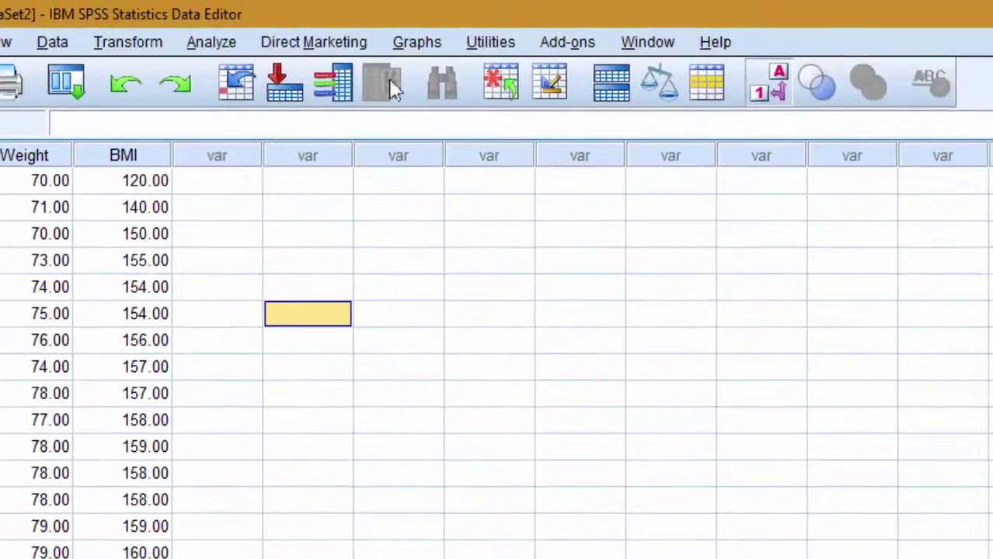
pyautogui.click(442, 44)
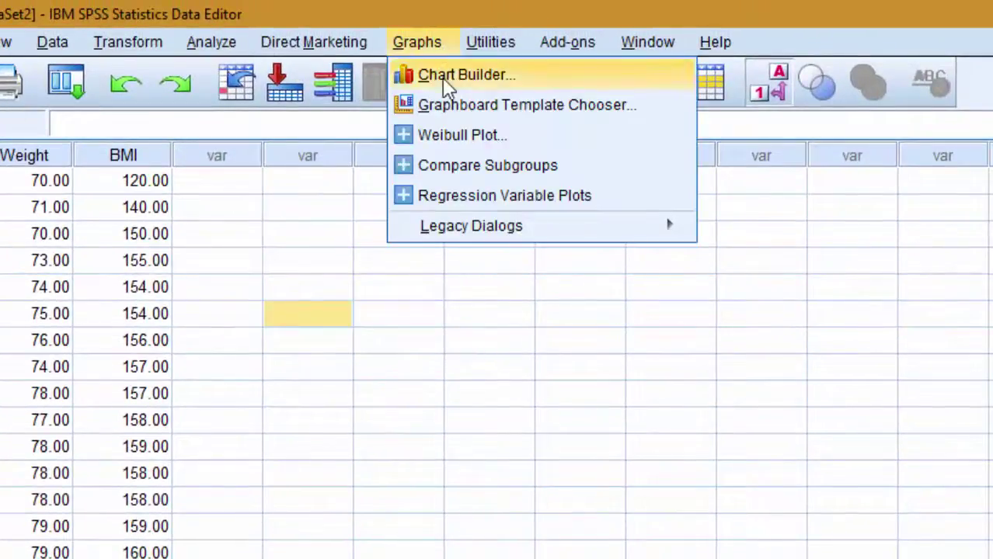
pyautogui.click(458, 75)
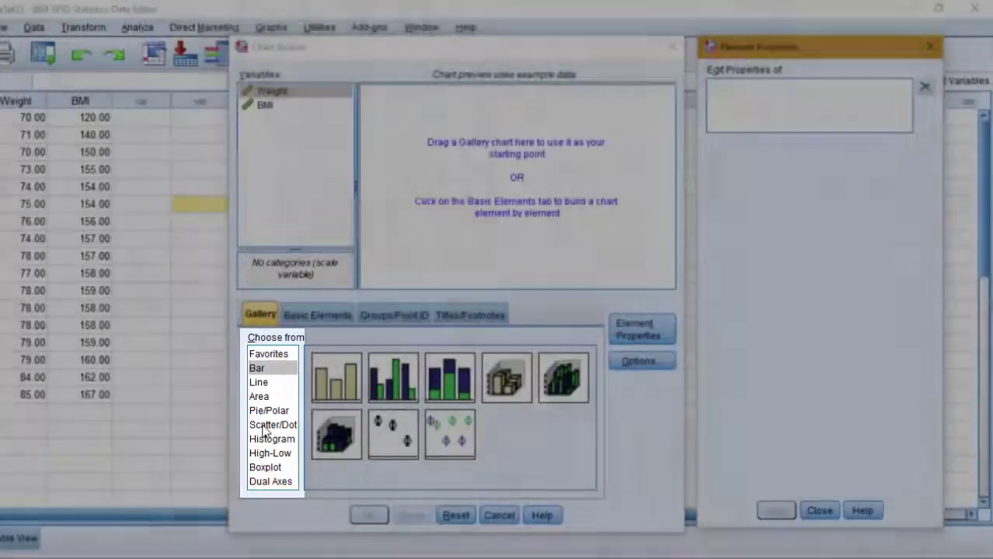
# - Place a simple scatter chart from the Scatter/Dot gallery on the chart preview canvas
pyautogui.click(268, 425)
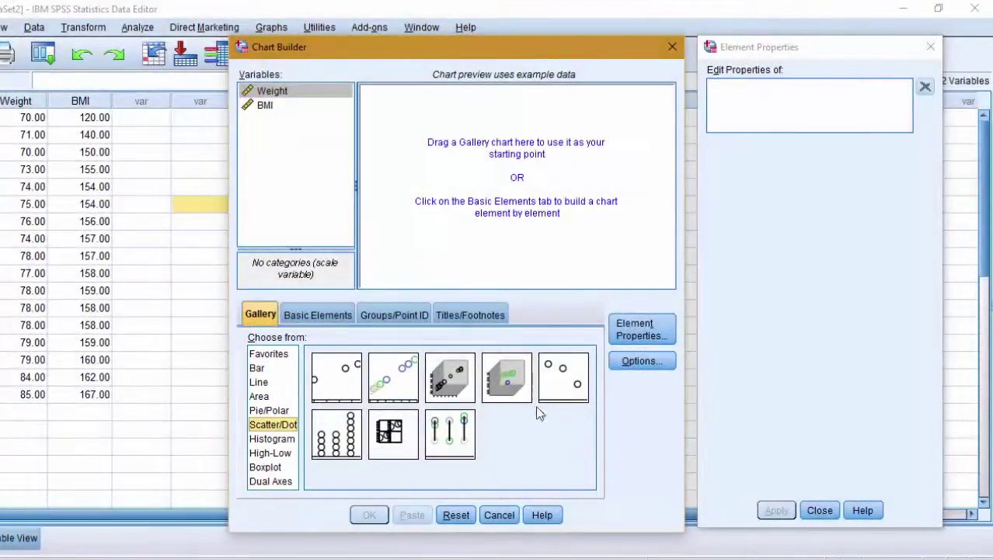
pyautogui.click(334, 381)
pyautogui.moveTo(334, 380); pyautogui.dragTo(461, 182)
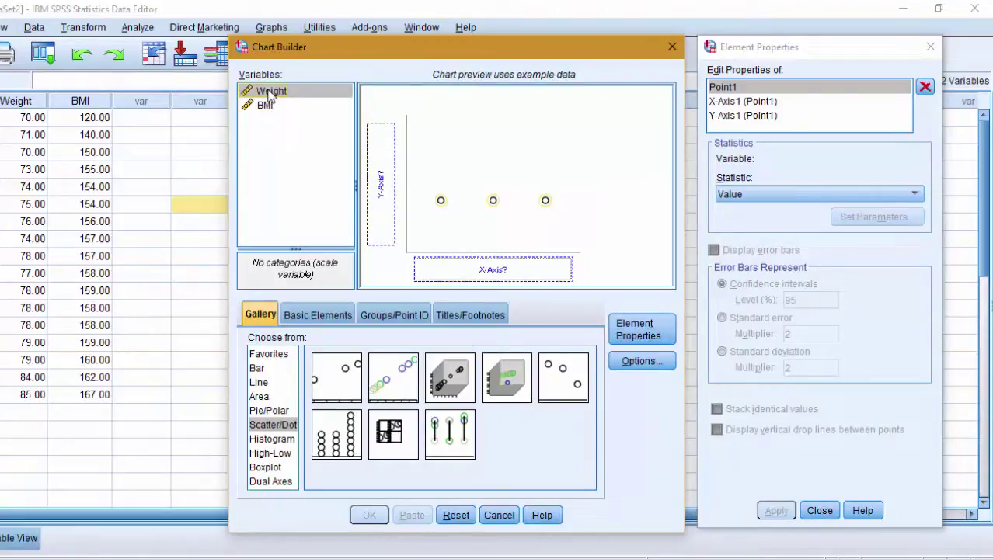
# - Assign Weight to the X-axis and BMI to the Y-axis, and generate the scatterplot
pyautogui.moveTo(268, 93); pyautogui.dragTo(474, 264)
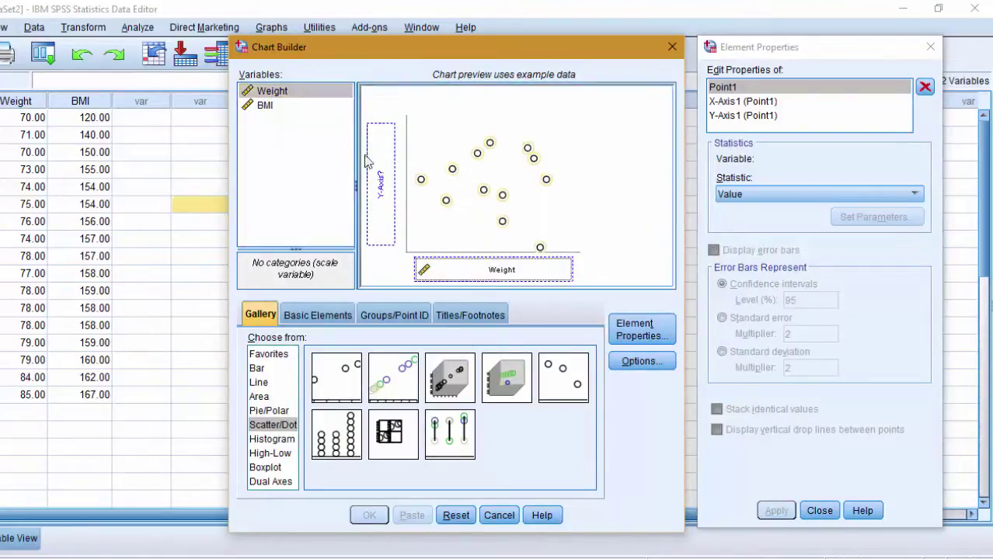
pyautogui.moveTo(266, 105); pyautogui.dragTo(381, 181)
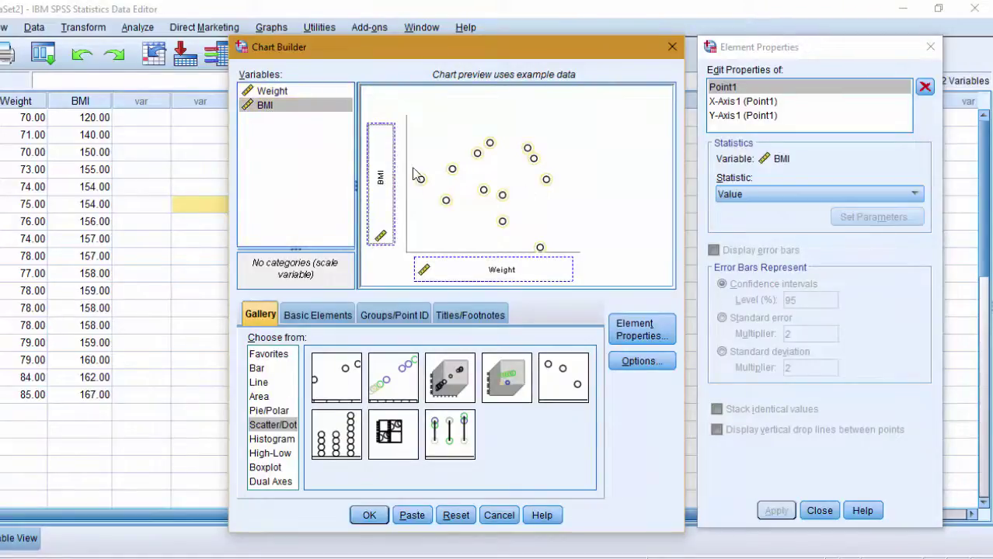
pyautogui.click(369, 517)
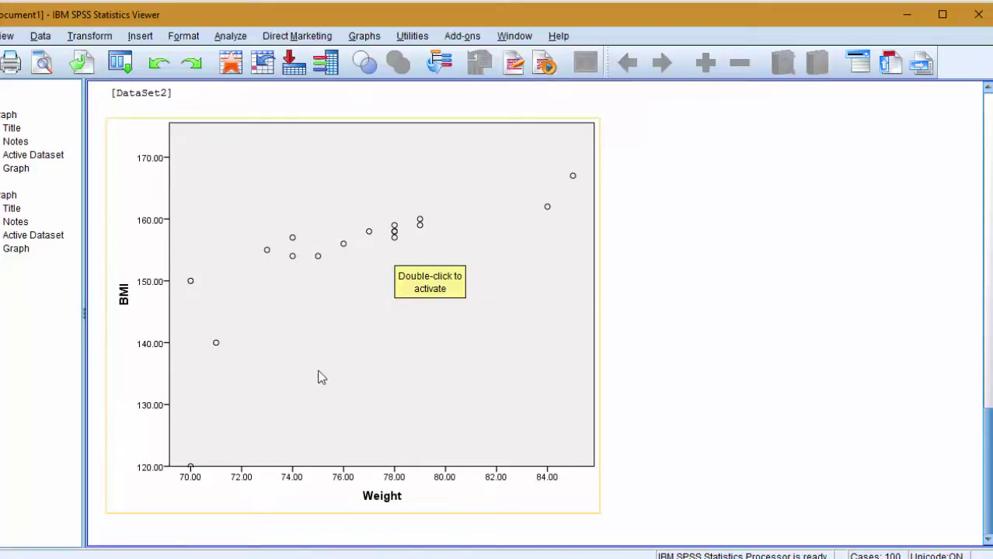
# - Open the scatterplot for editing and add a linear fit line at total, with no confidence intervals
pyautogui.click(315, 327)
pyautogui.doubleClick(316, 327)
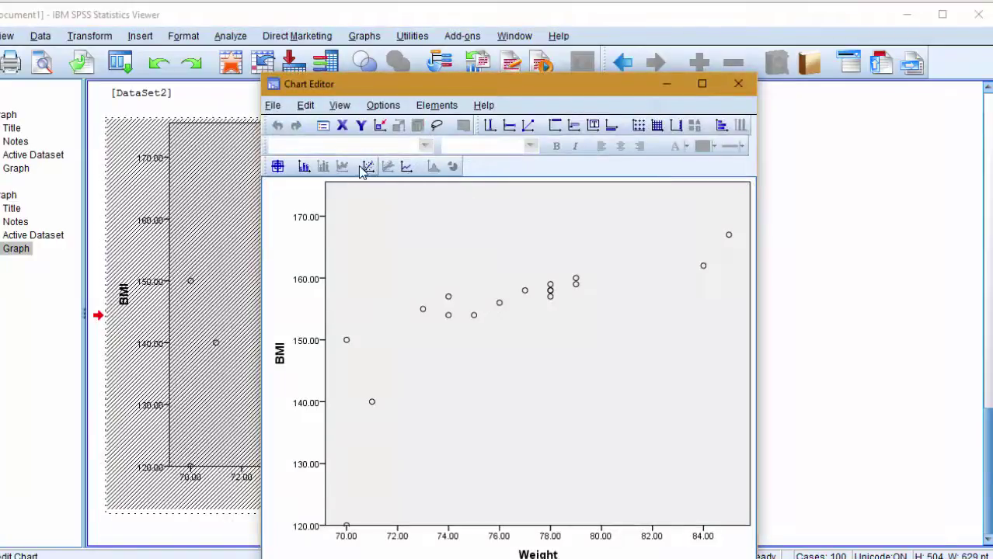
pyautogui.click(434, 104)
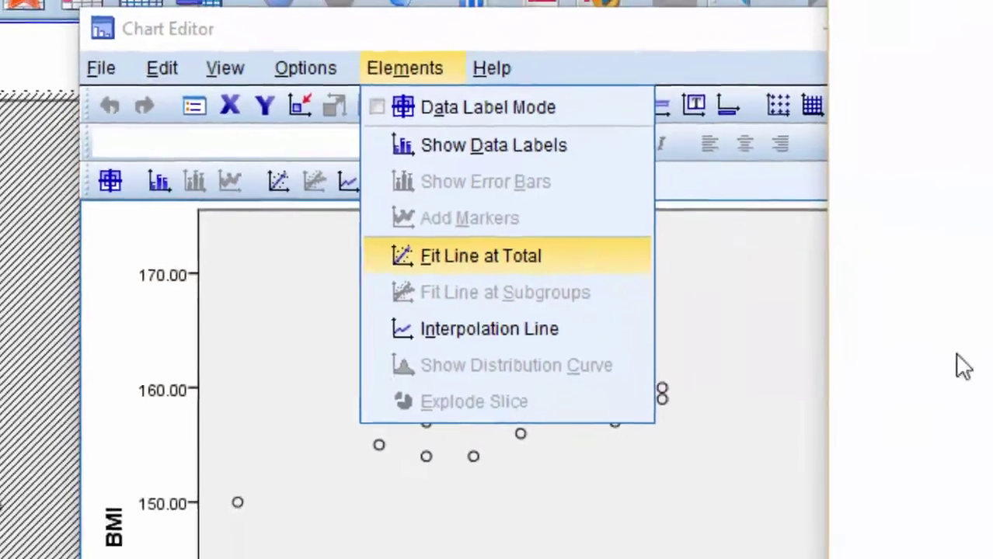
pyautogui.press('Return')
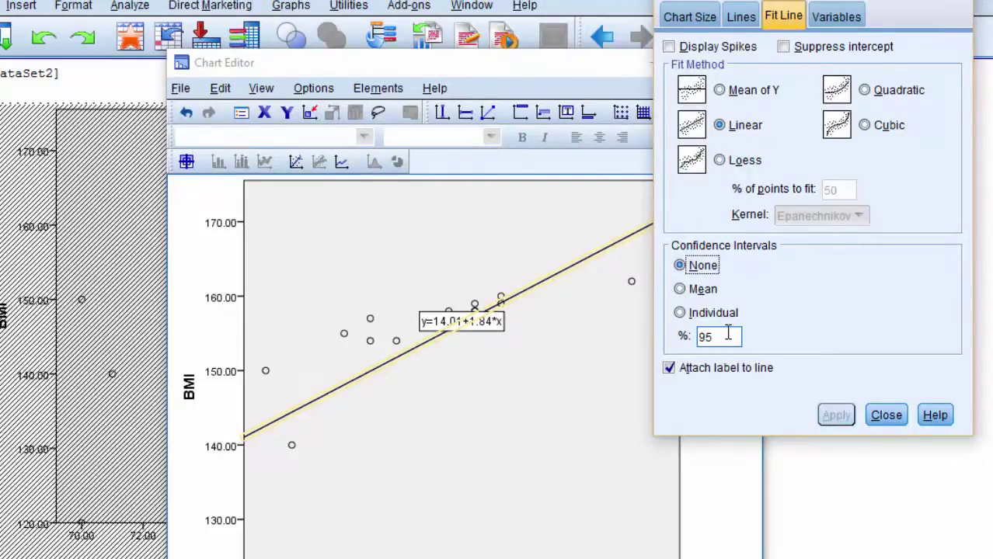
pyautogui.click(885, 415)
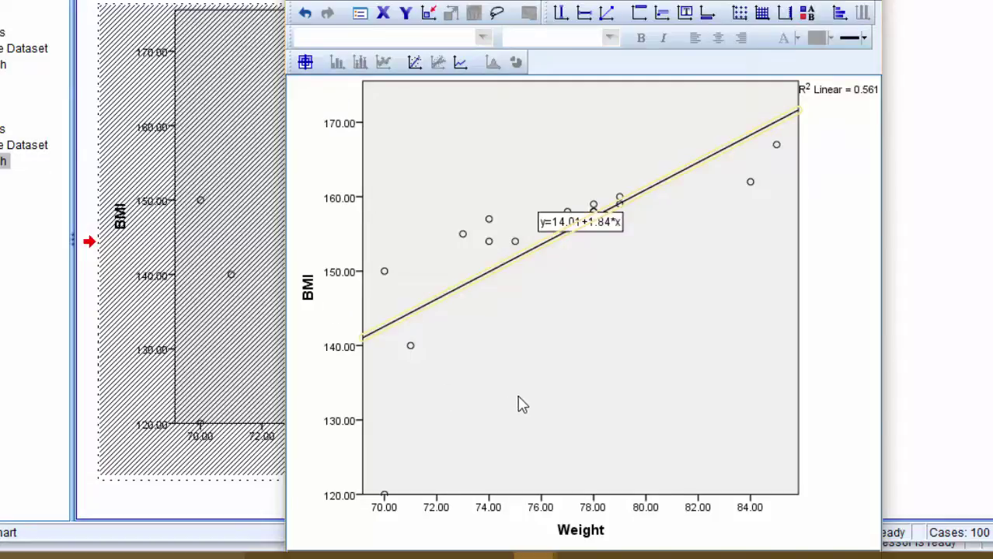
# - Set the border colour of the scatterplot's data markers to red (239, 51, 56)
pyautogui.click(515, 243)
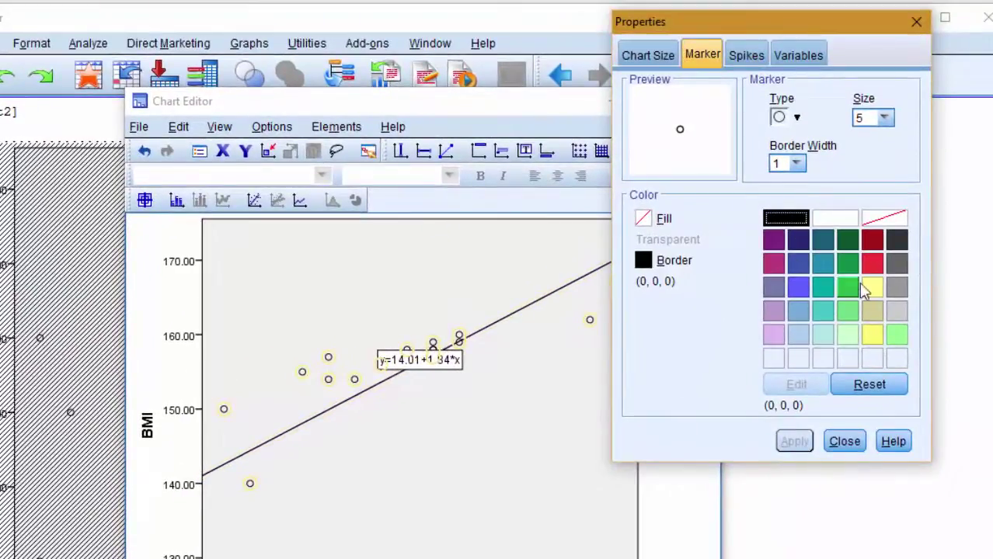
pyautogui.click(872, 264)
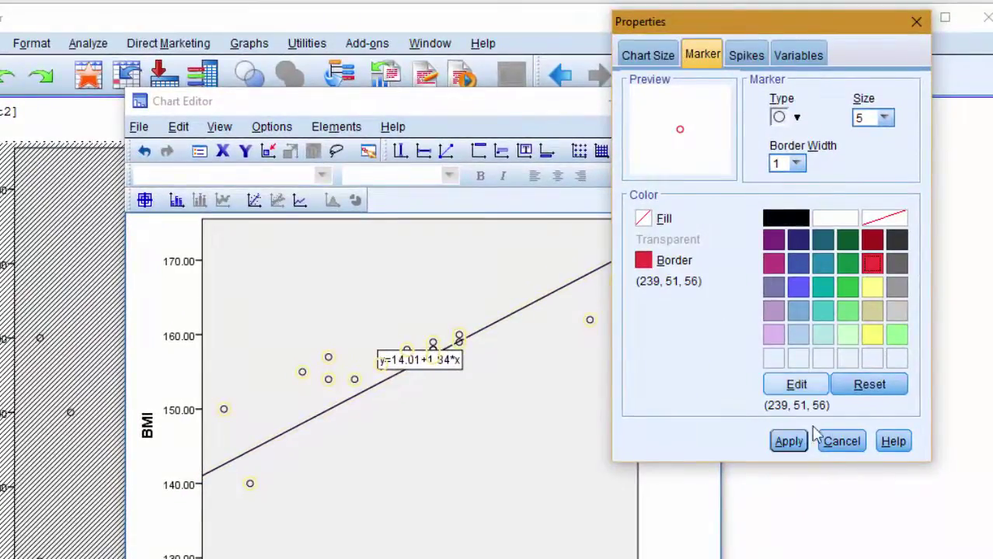
pyautogui.click(789, 441)
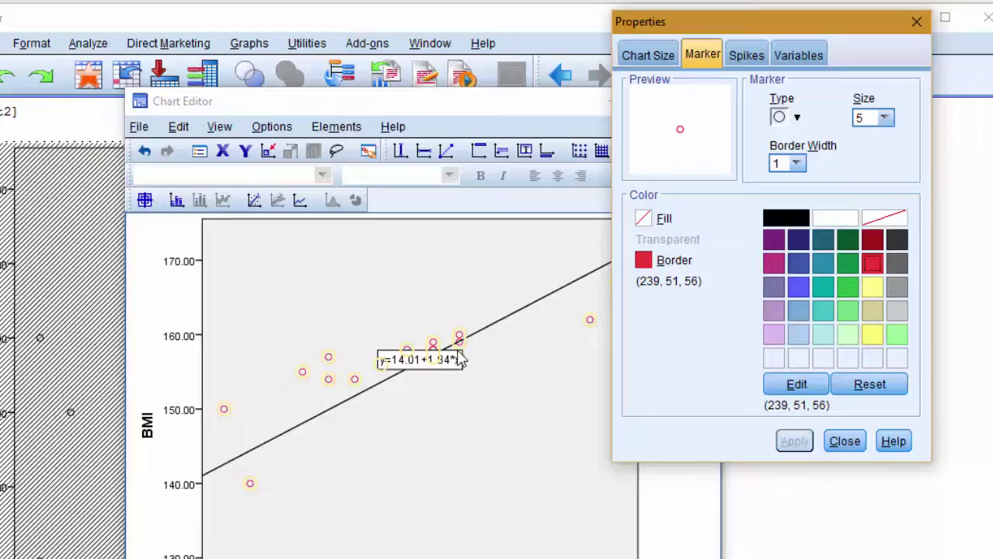
# - Set the fit line's colour to dark blue (40, 42, 115) and close its properties
pyautogui.click(482, 332)
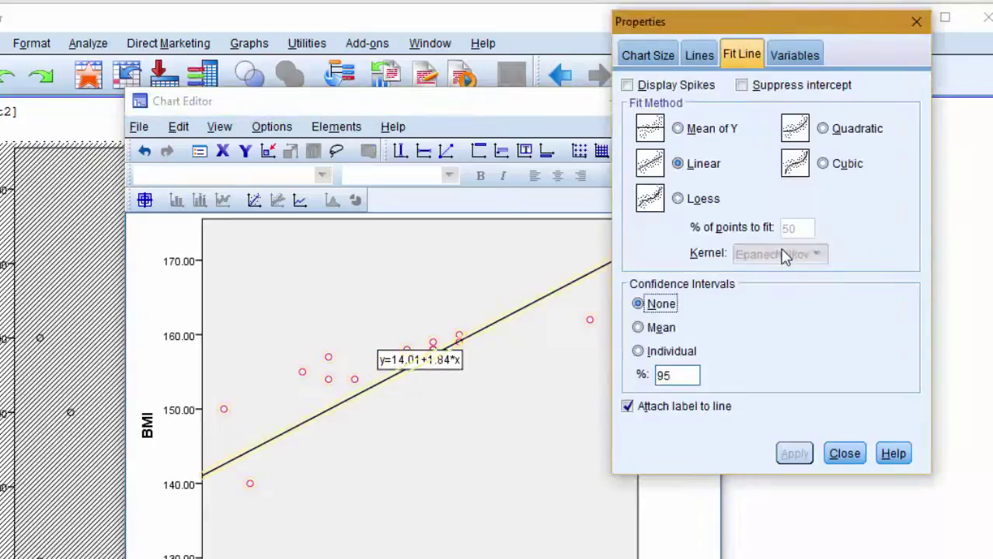
pyautogui.click(699, 56)
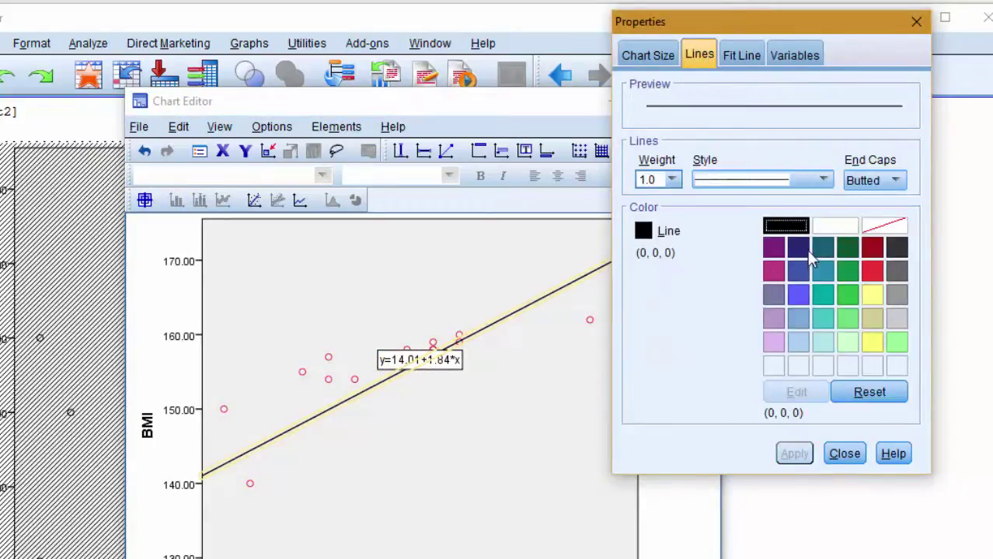
pyautogui.click(800, 249)
pyautogui.click(790, 454)
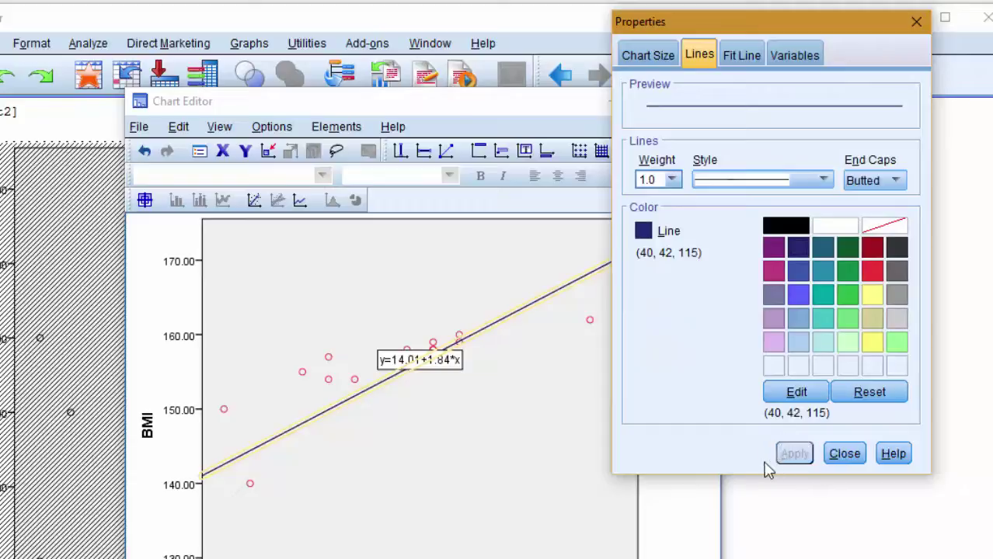
pyautogui.click(851, 460)
# - Change the Y-axis title to "Body Mass Index"
pyautogui.click(149, 423)
pyautogui.click(155, 463)
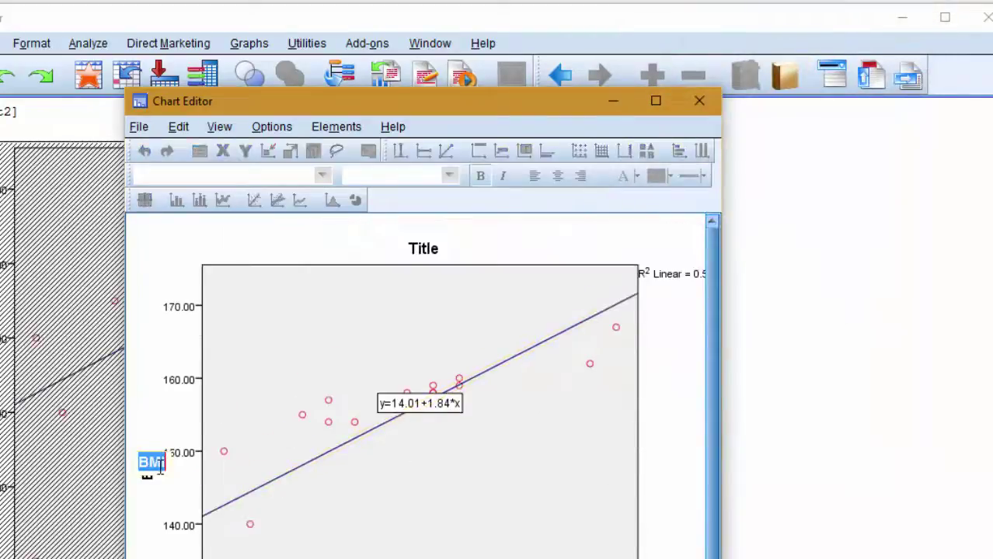
pyautogui.write('Body Mass')
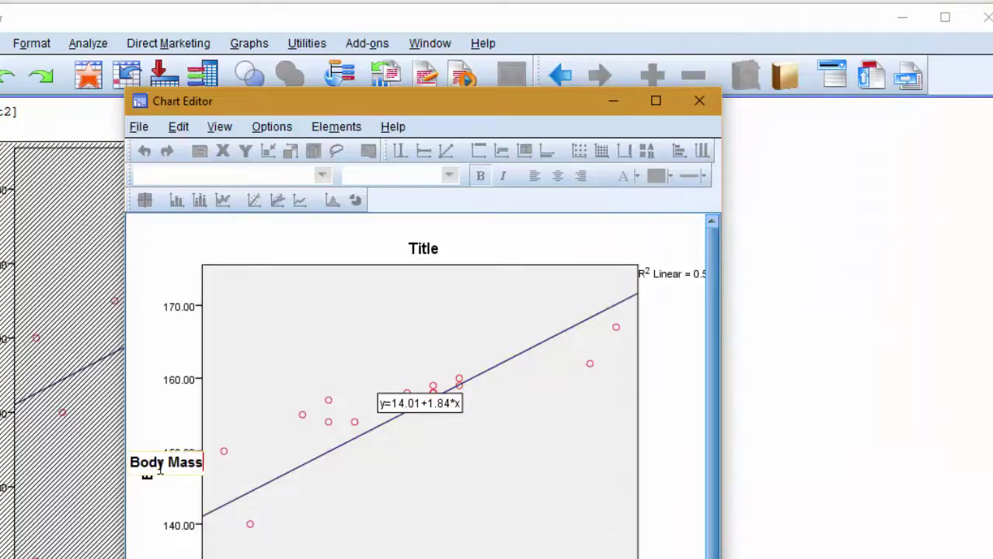
pyautogui.write(' Index')
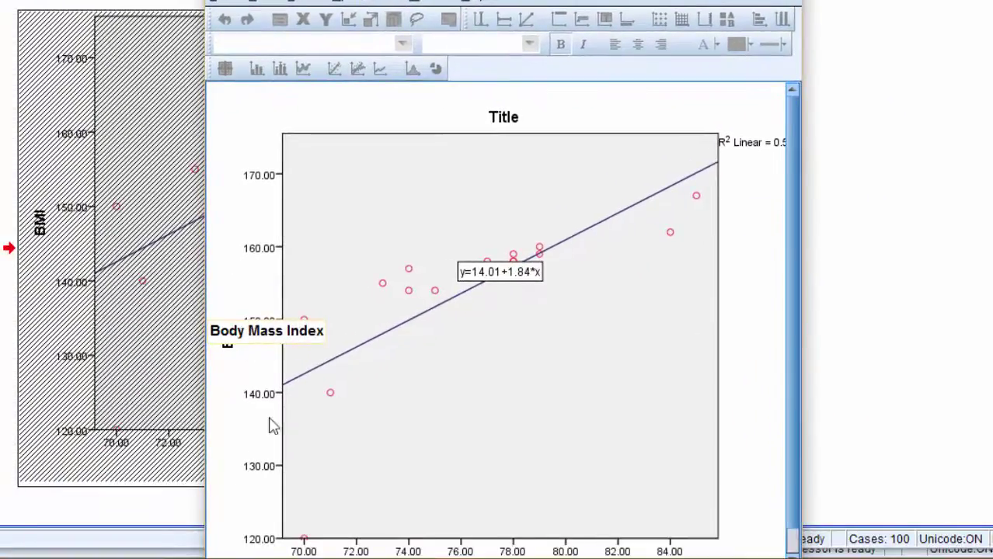
pyautogui.click(465, 379)
# - Change the X-axis title to "Weight Index" and close the chart editor to return to the output
pyautogui.scroll(-1, 478, 405)
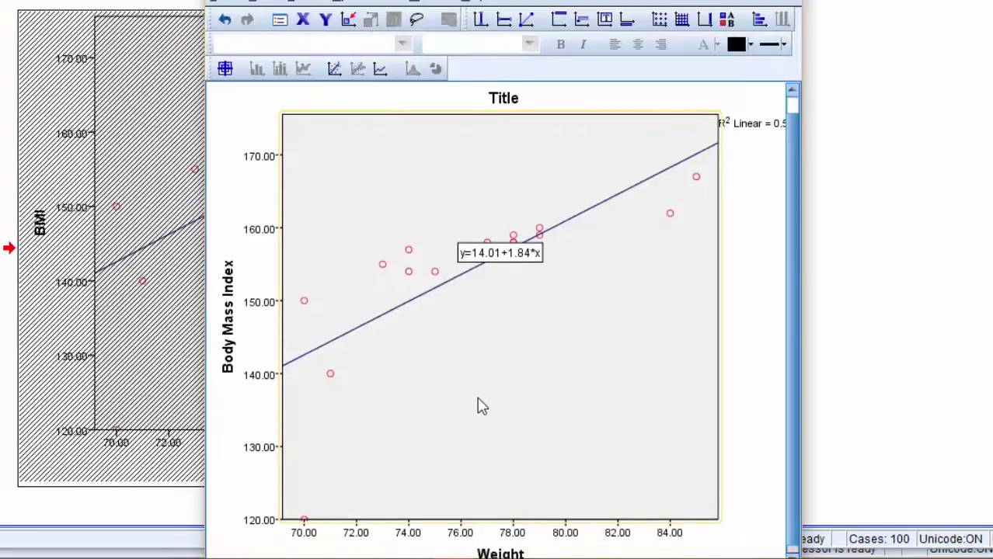
pyautogui.scroll(-1, 479, 412)
pyautogui.click(516, 544)
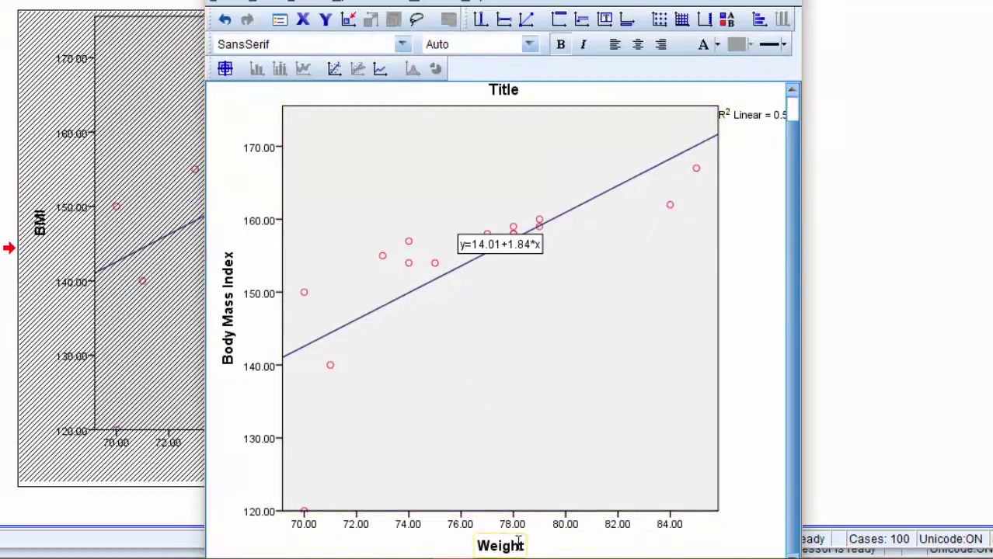
pyautogui.click(526, 546)
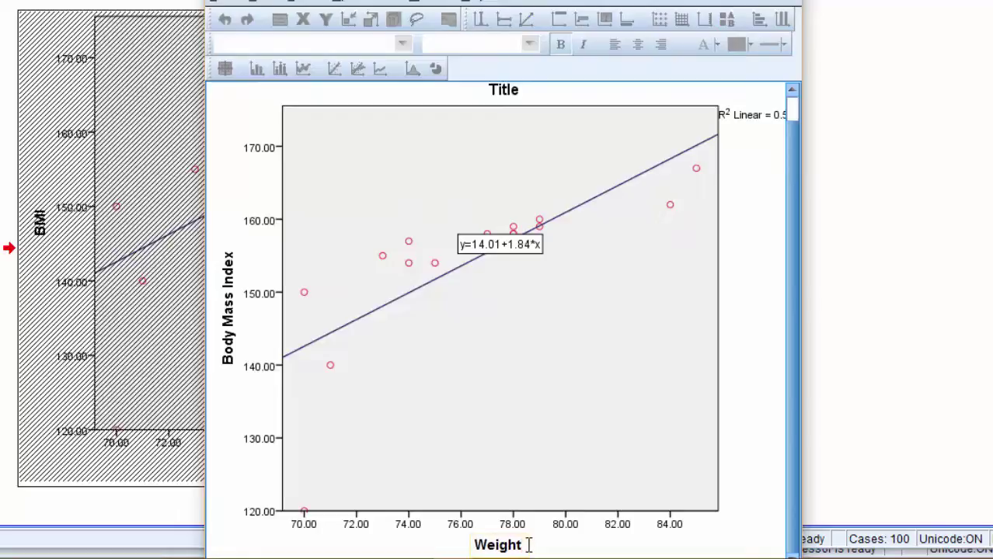
pyautogui.write('In')
pyautogui.write('dex')
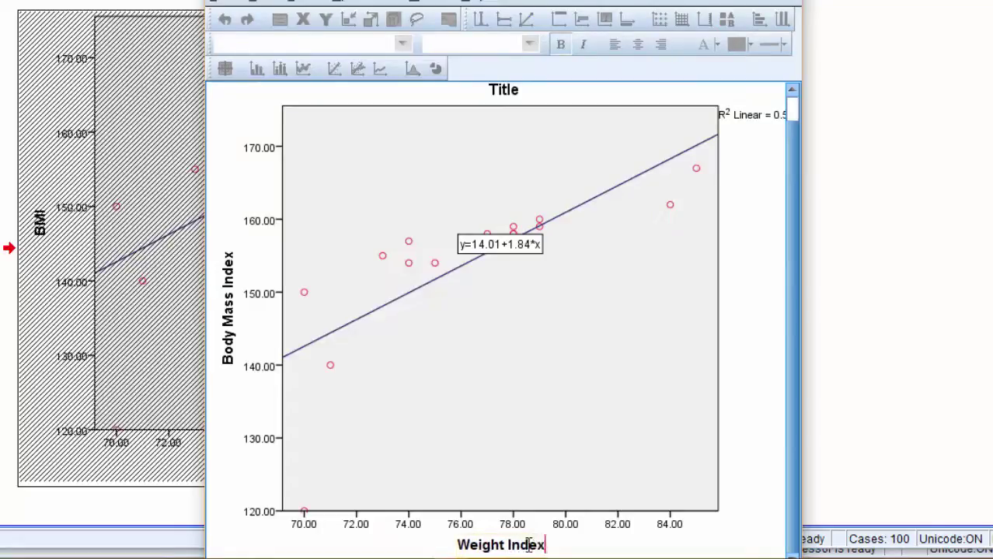
pyautogui.click(571, 408)
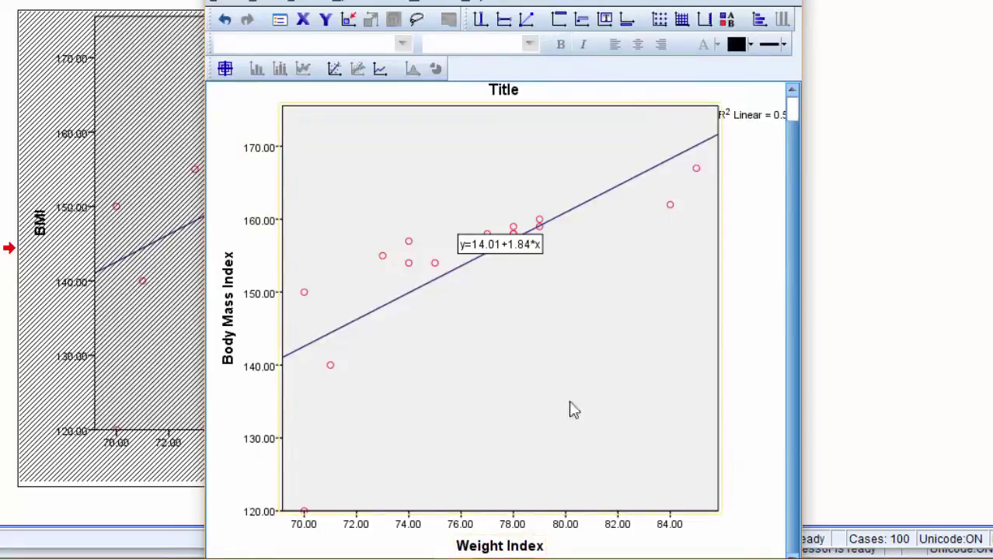
pyautogui.click(785, 2)
pyautogui.scroll(-5, 365, 310)
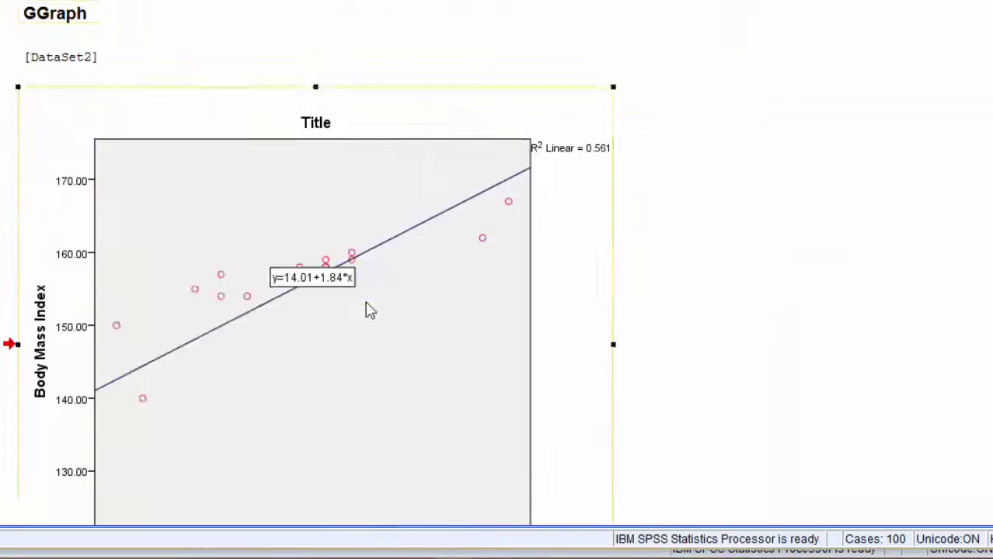